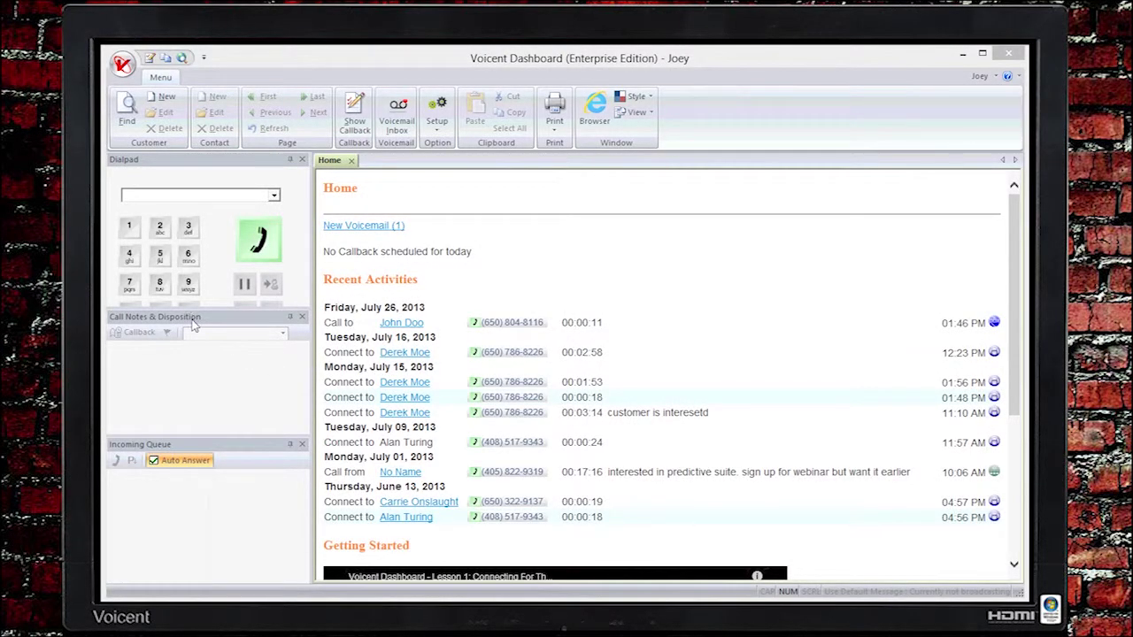
Drag the Dialpad/Call Notes splitter down until the keypad's * 0 # row is visible
left_click_drag(200, 434, 195, 493)
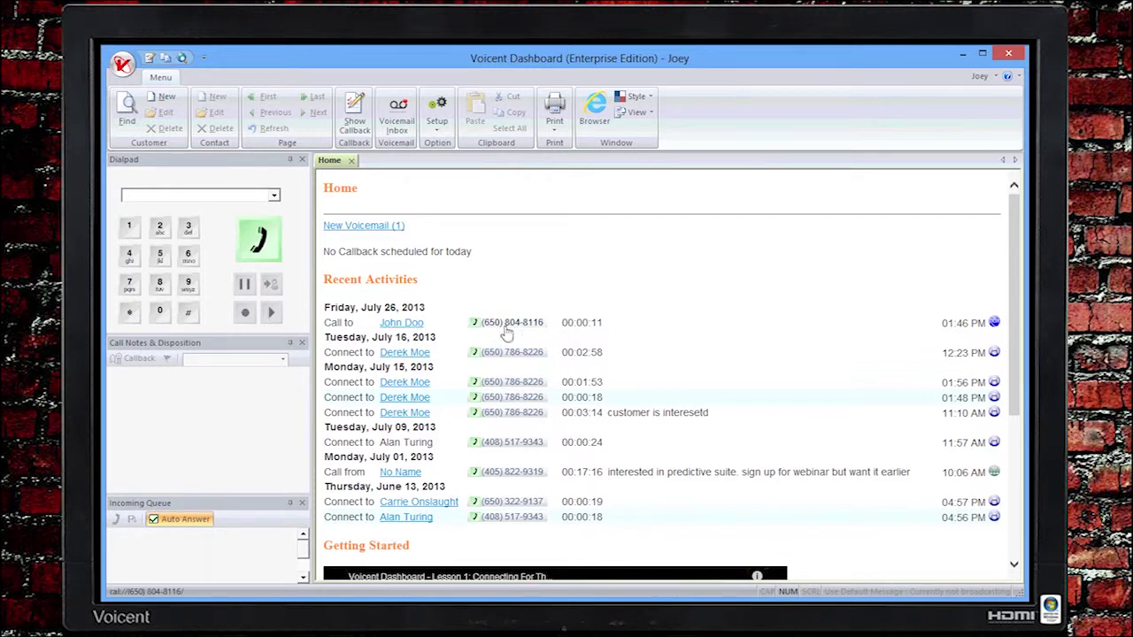
Dial the contact's phone number on the keypad and place the outbound call
left_click(187, 256)
left_click(161, 259)
left_click(160, 312)
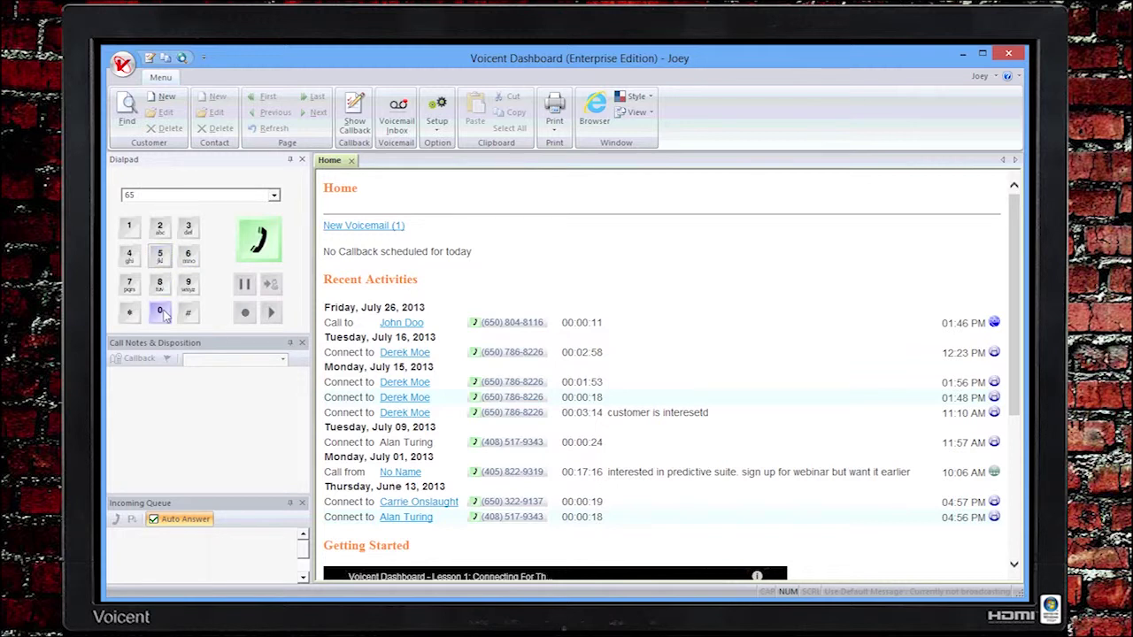
left_click(161, 285)
left_click(160, 311)
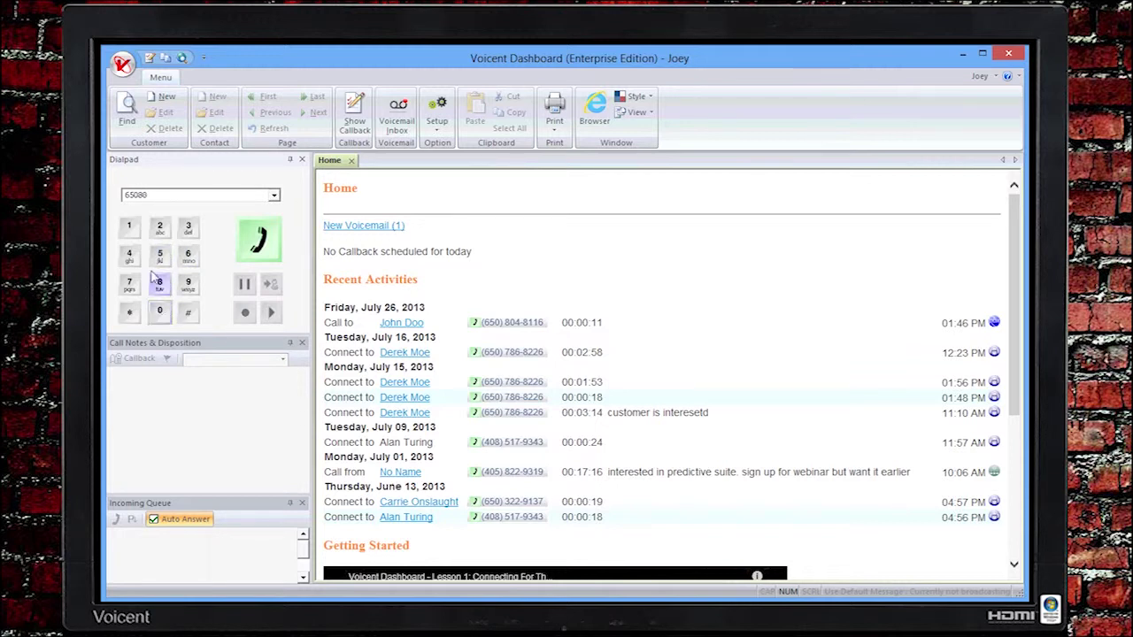
left_click(129, 257)
left_click(160, 283)
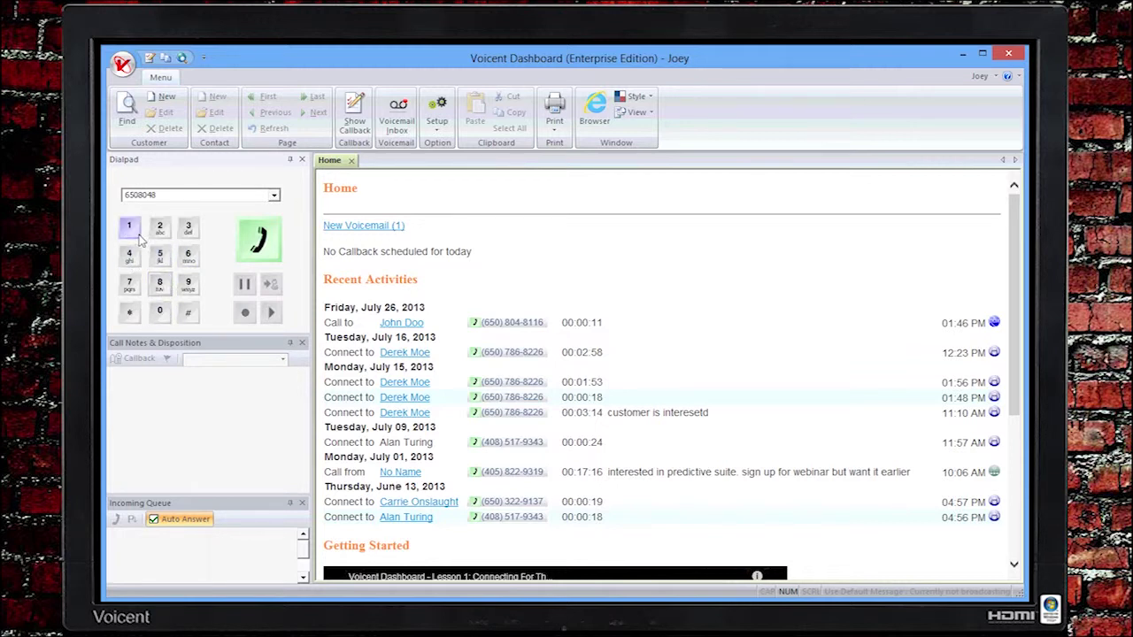
left_click(129, 227)
left_click(129, 227)
left_click(188, 255)
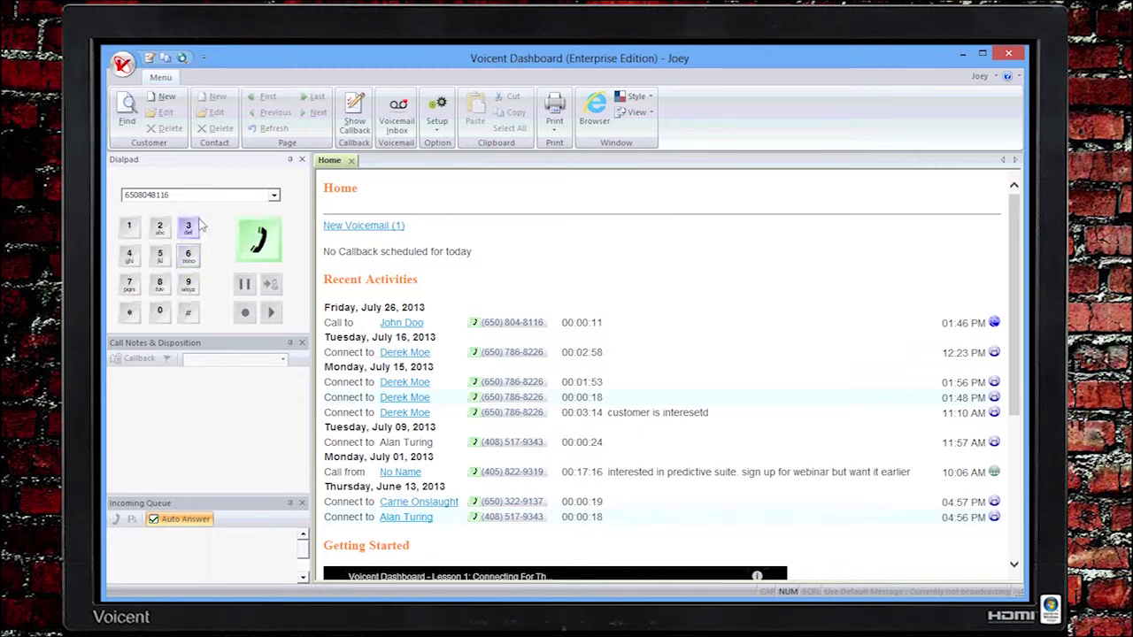
left_click(256, 237)
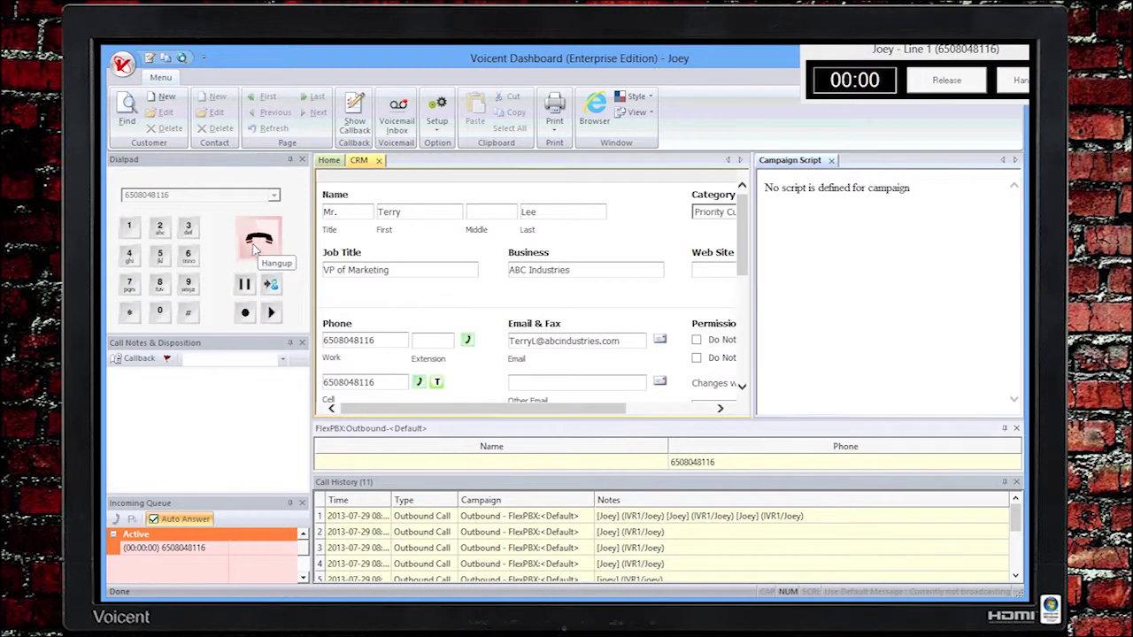
Put the active call on hold, then resume it from the Incoming Queue with Answer
left_click(246, 289)
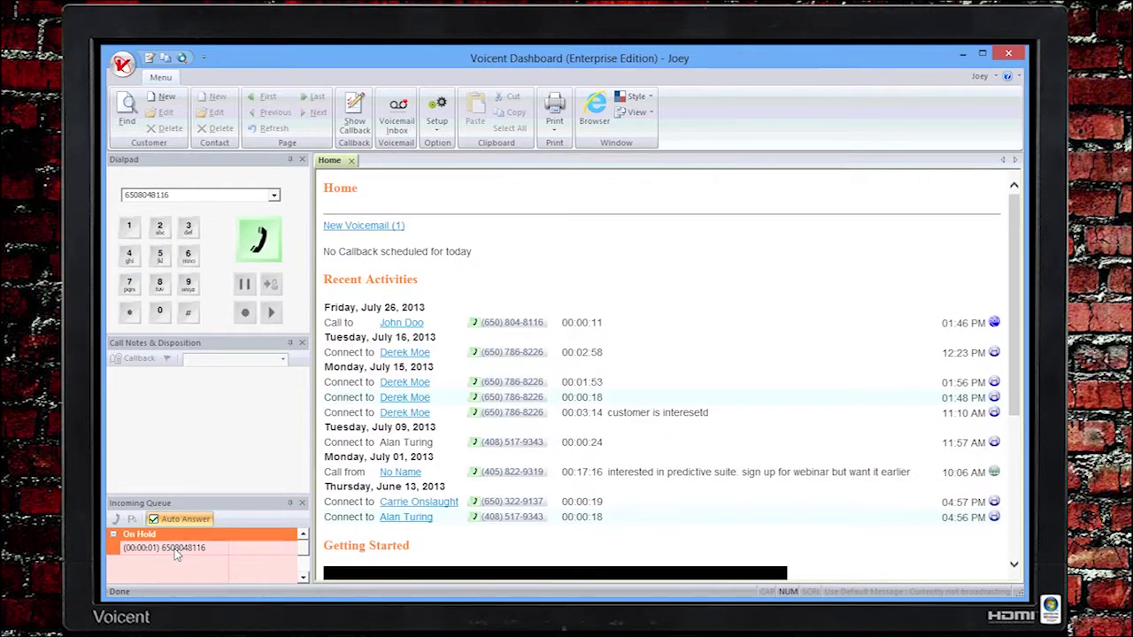
left_click(162, 549)
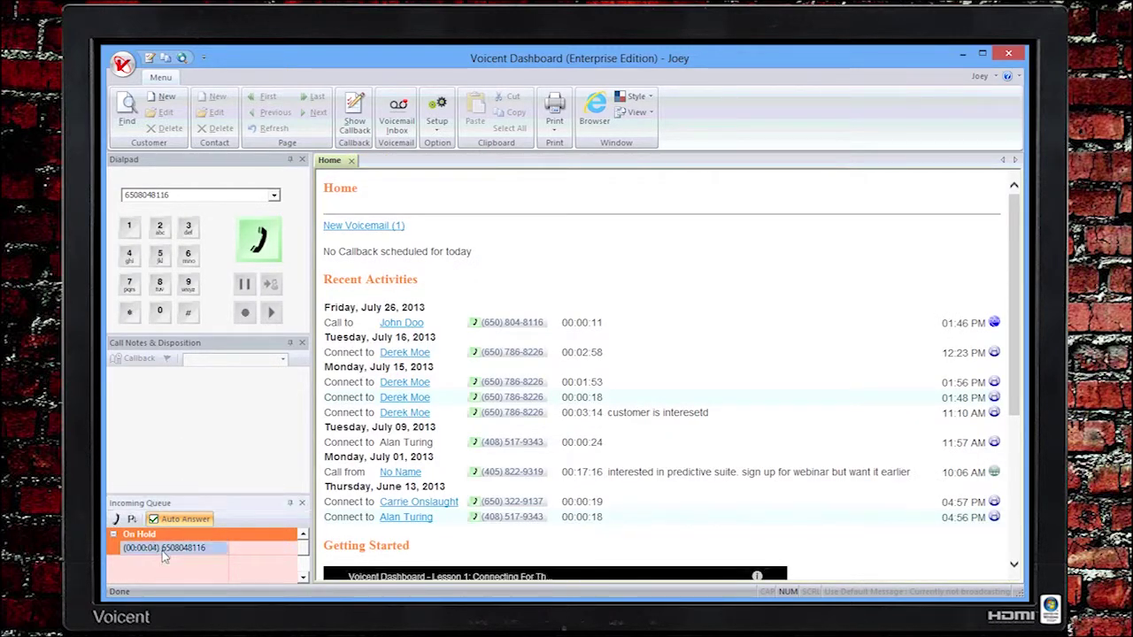
left_click(116, 521)
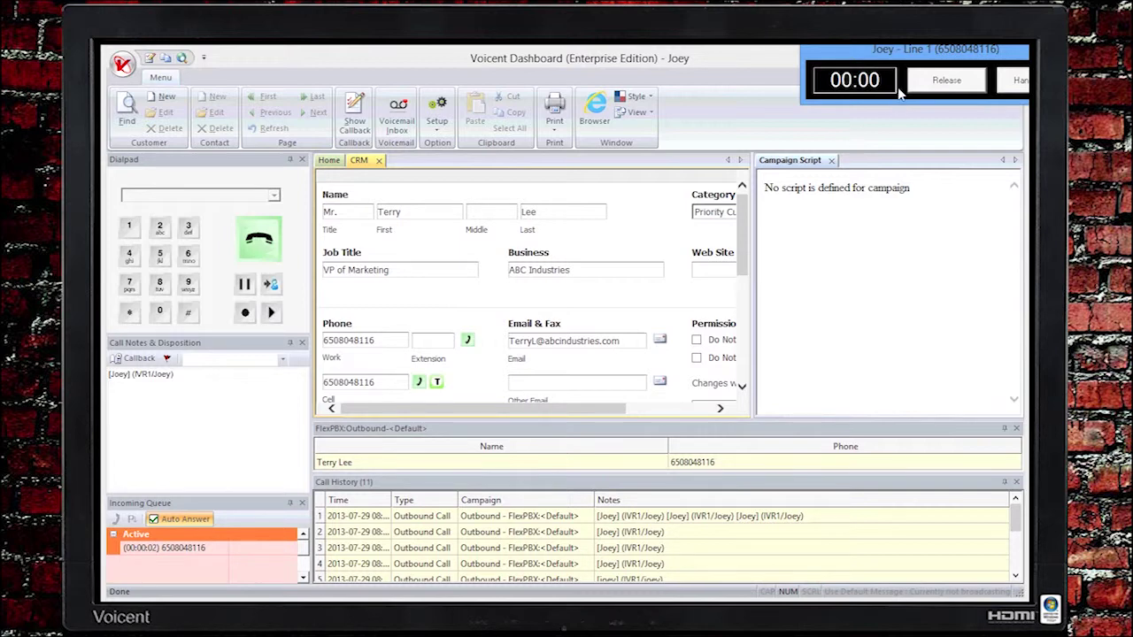
left_click(272, 284)
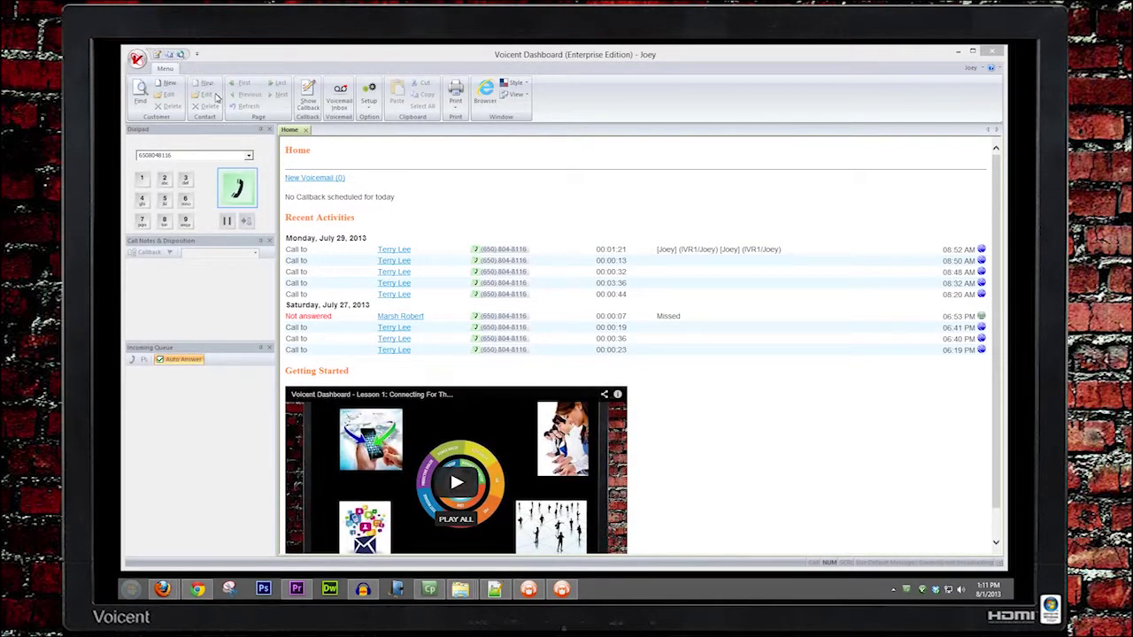
Place a call, transfer it to the selected agent via Transfer > To Agent, then record the call
left_click(237, 186)
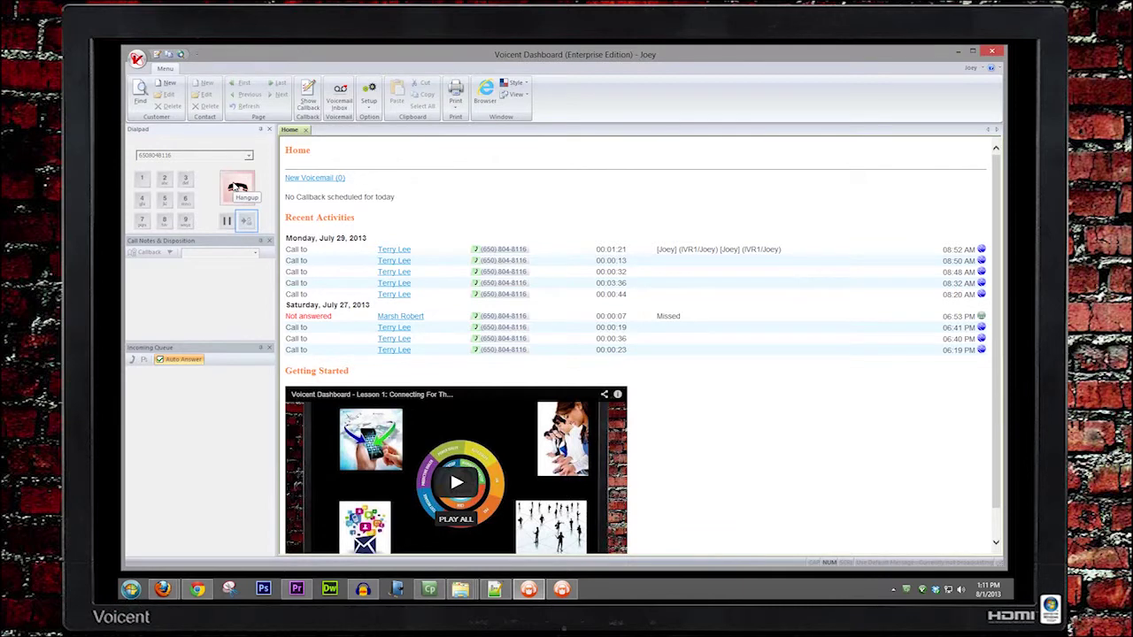
left_click(247, 222)
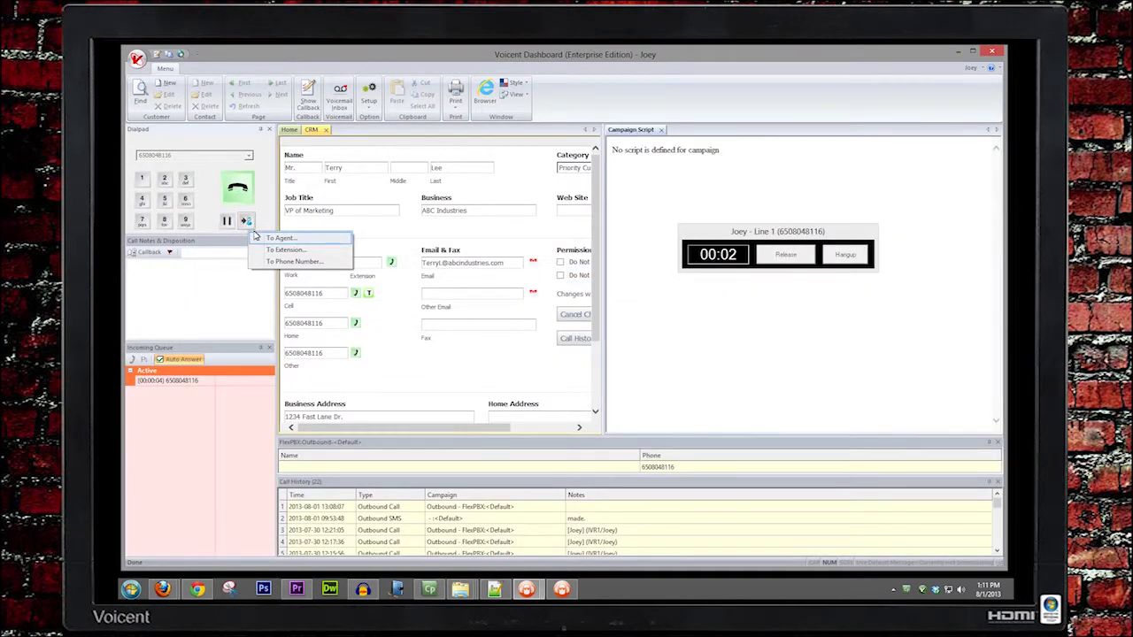
left_click(280, 238)
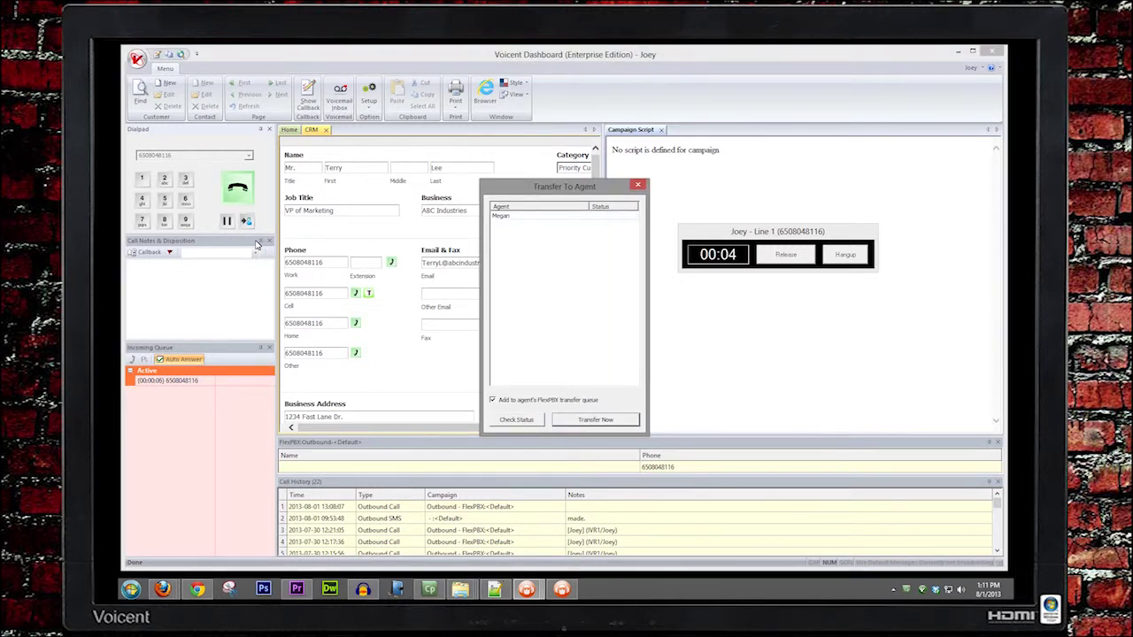
left_click(500, 216)
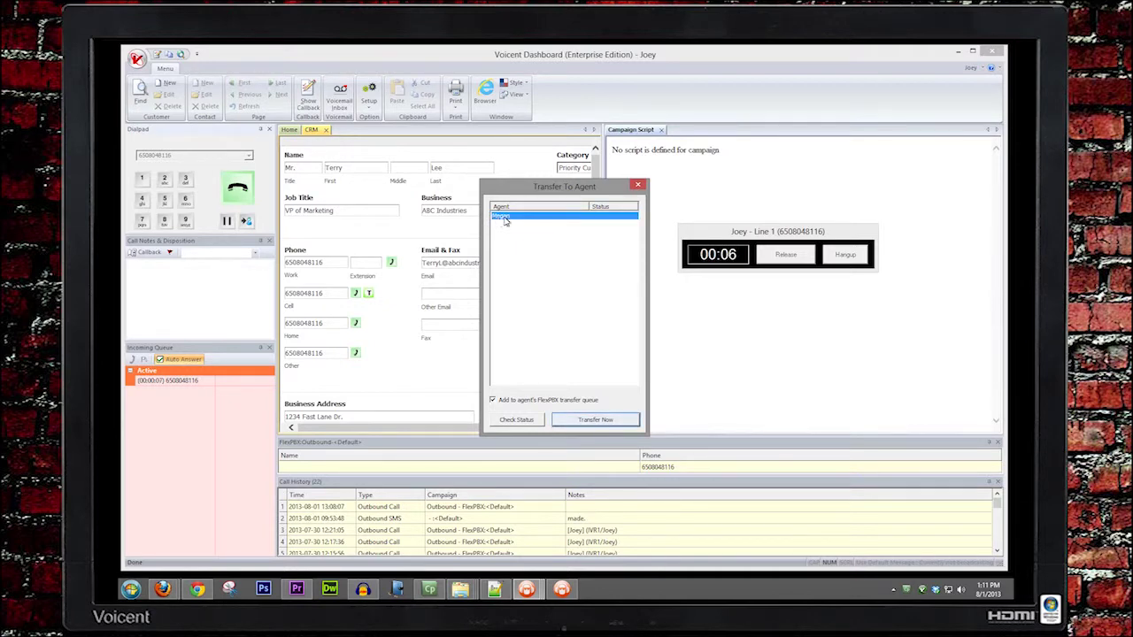
left_click(581, 419)
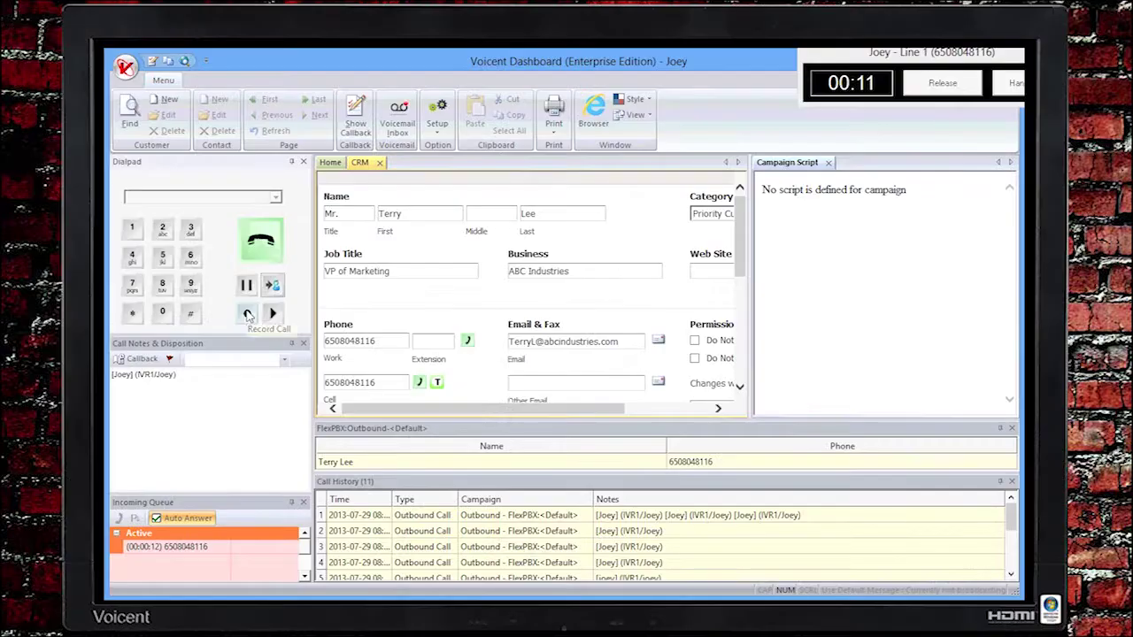
left_click(248, 315)
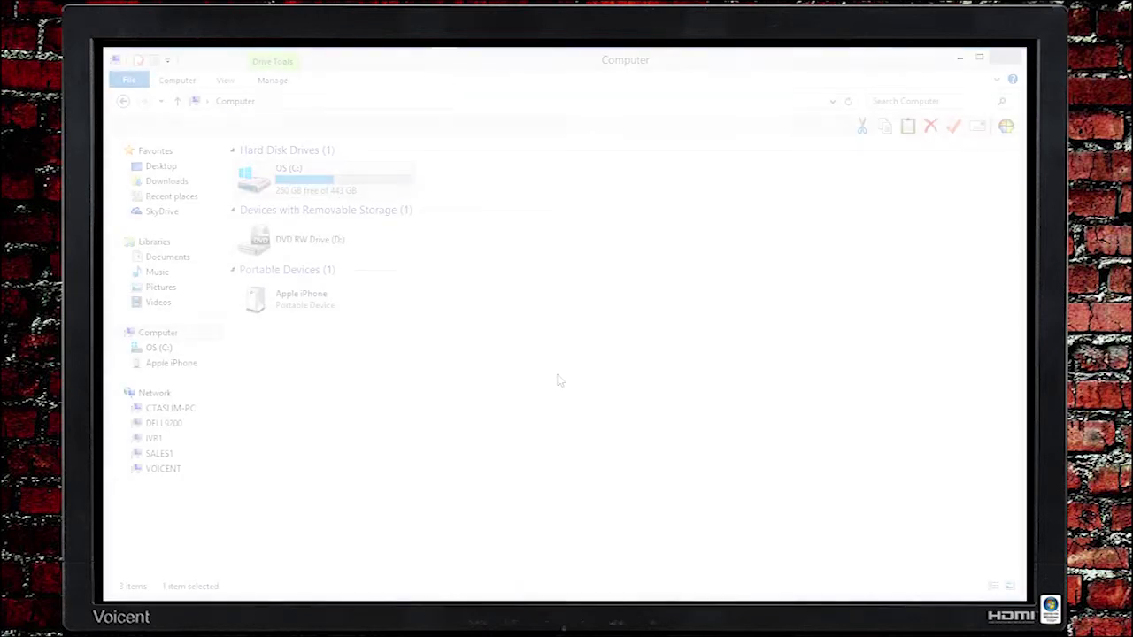
Browse to C:\Program Files (x86)\Voicent\Gateway\recordings\y2013\m05 and select the d16 folder
double_click(374, 185)
double_click(314, 348)
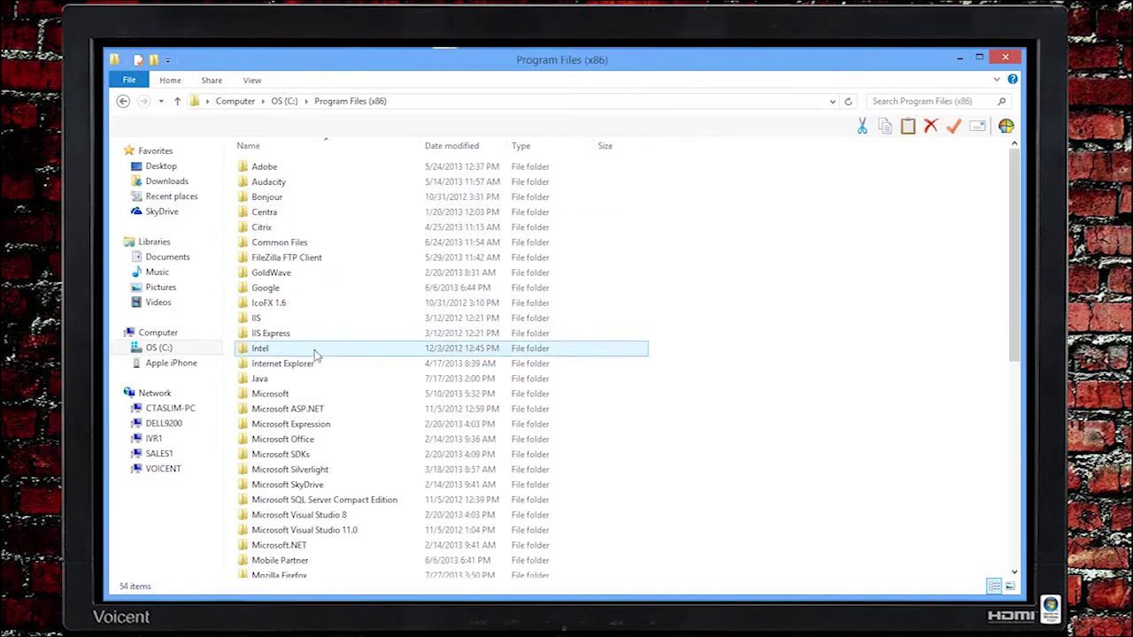
scroll(294, 481, "down", 3)
scroll(292, 522, "down", 4)
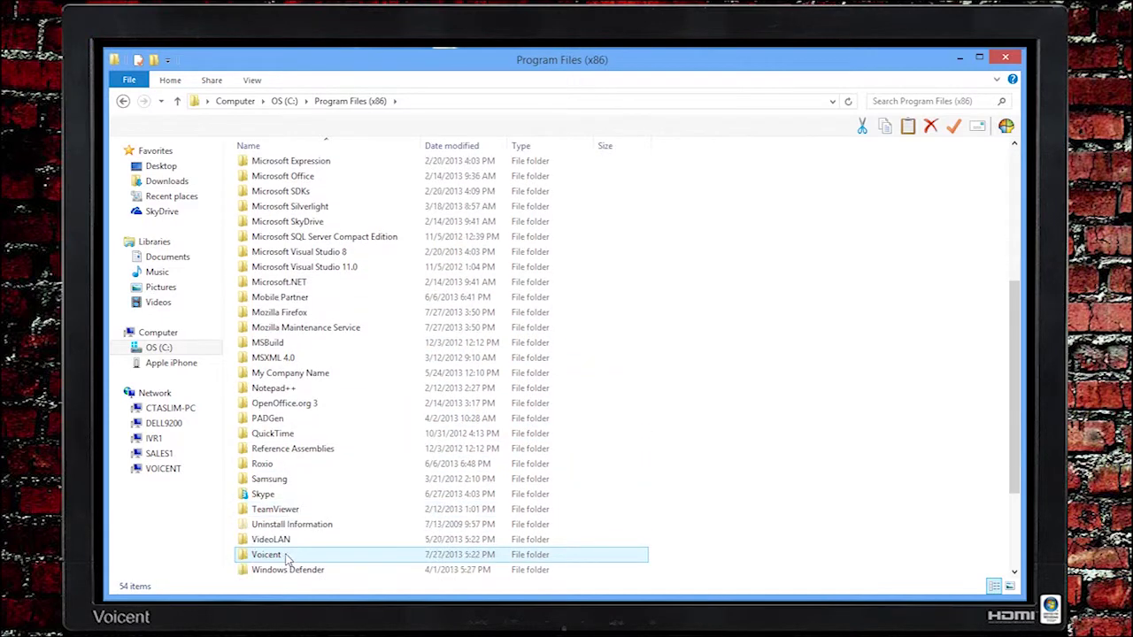
double_click(285, 552)
double_click(267, 319)
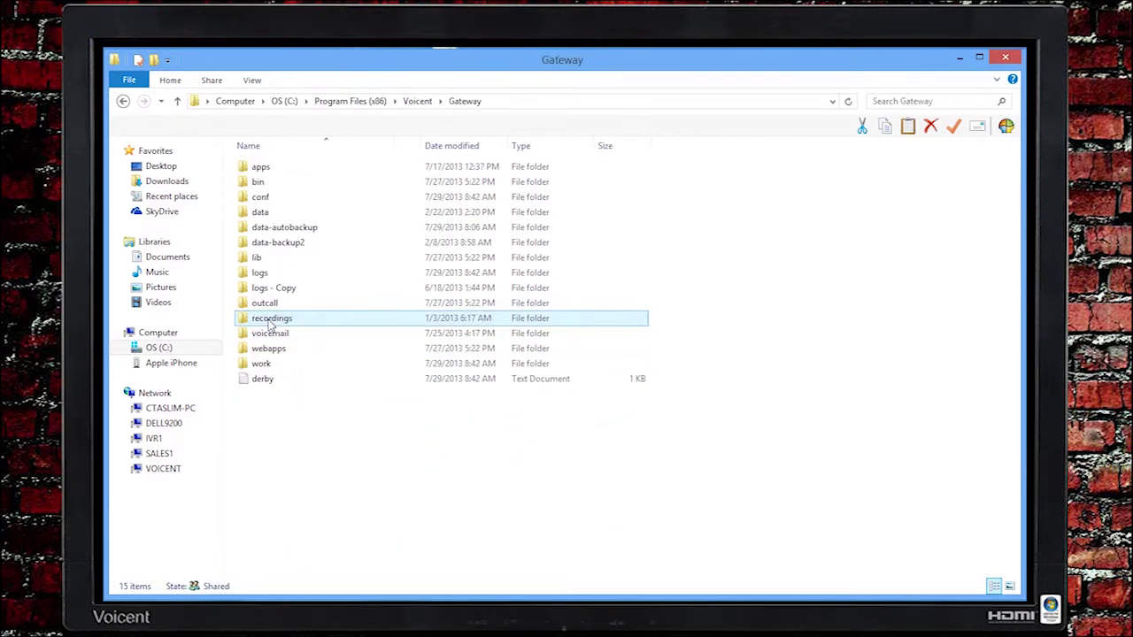
double_click(270, 324)
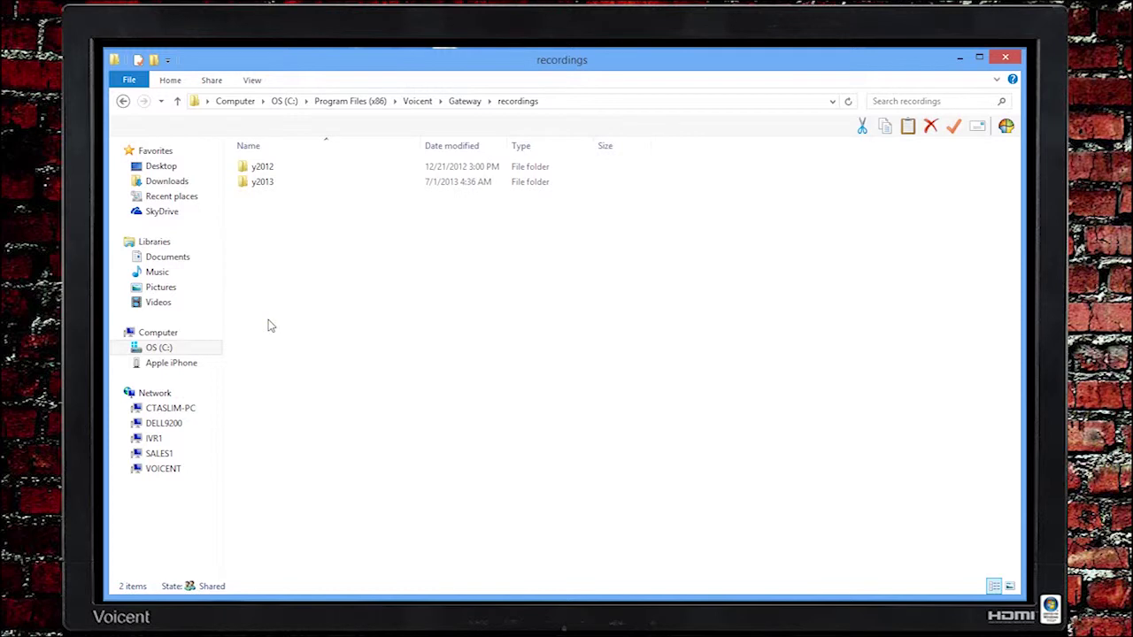
double_click(279, 182)
double_click(266, 227)
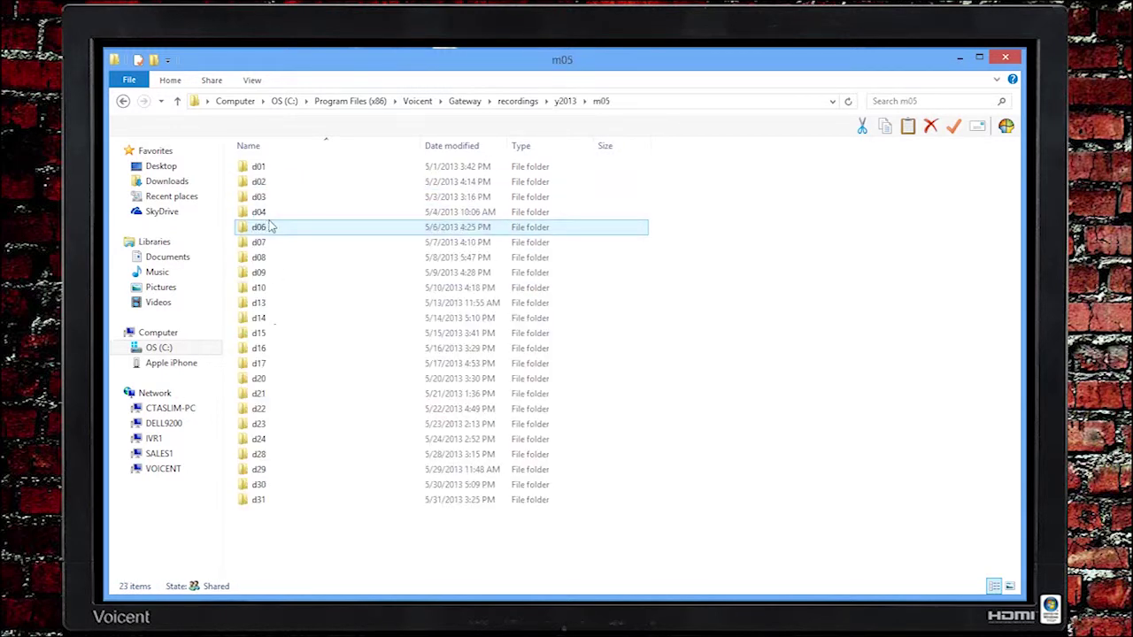
left_click(272, 348)
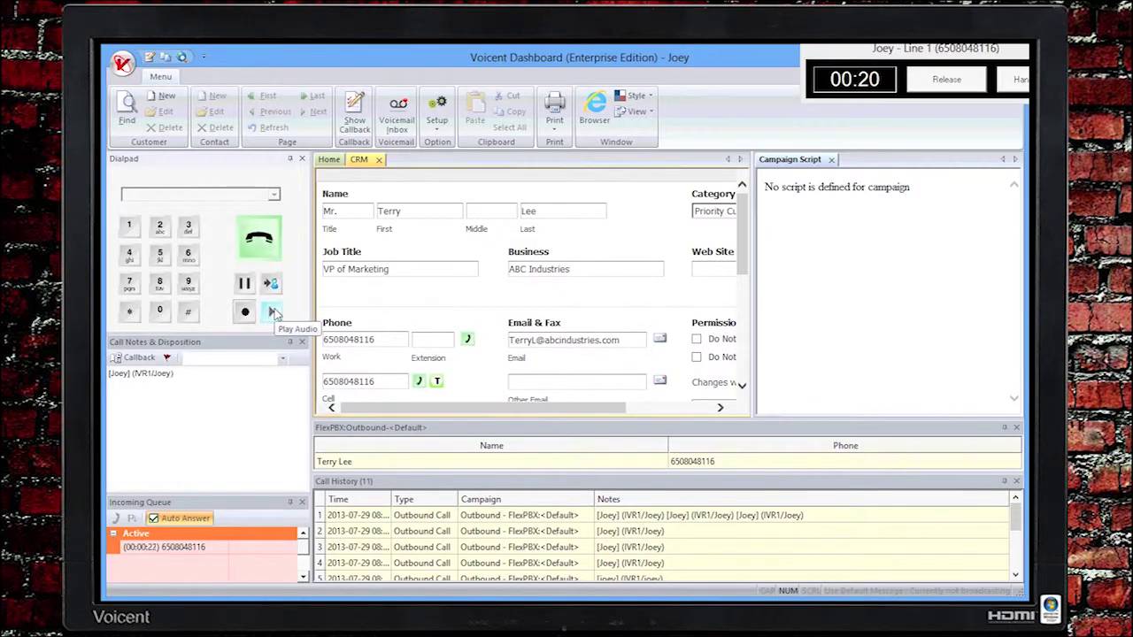
Play a prerecorded clip from the Play Audio list into the live call
left_click(272, 313)
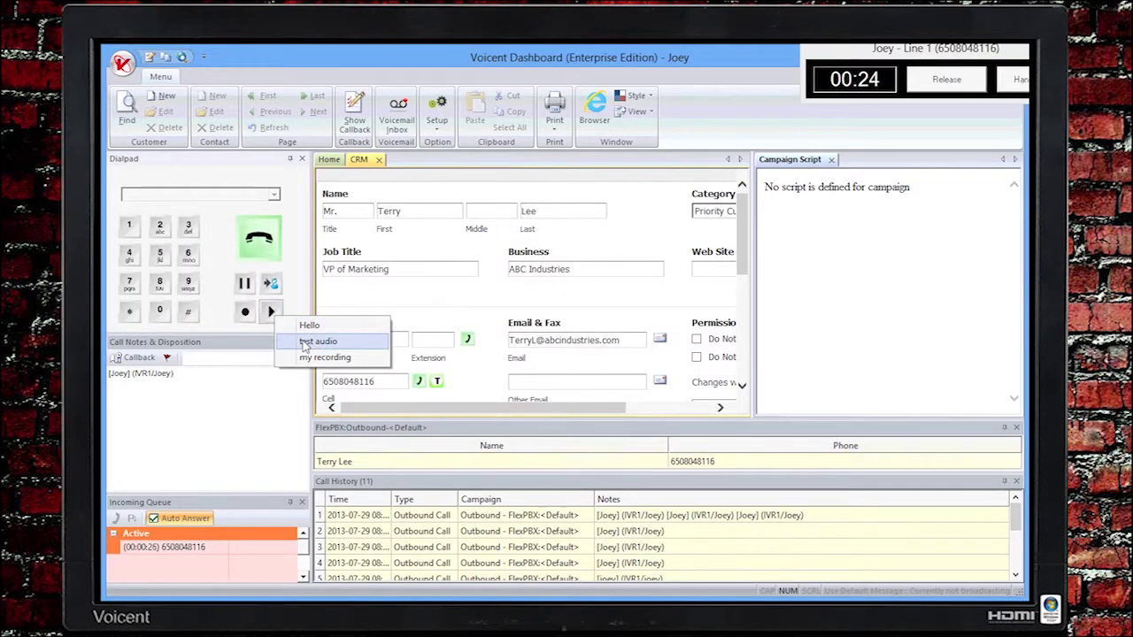
left_click(308, 325)
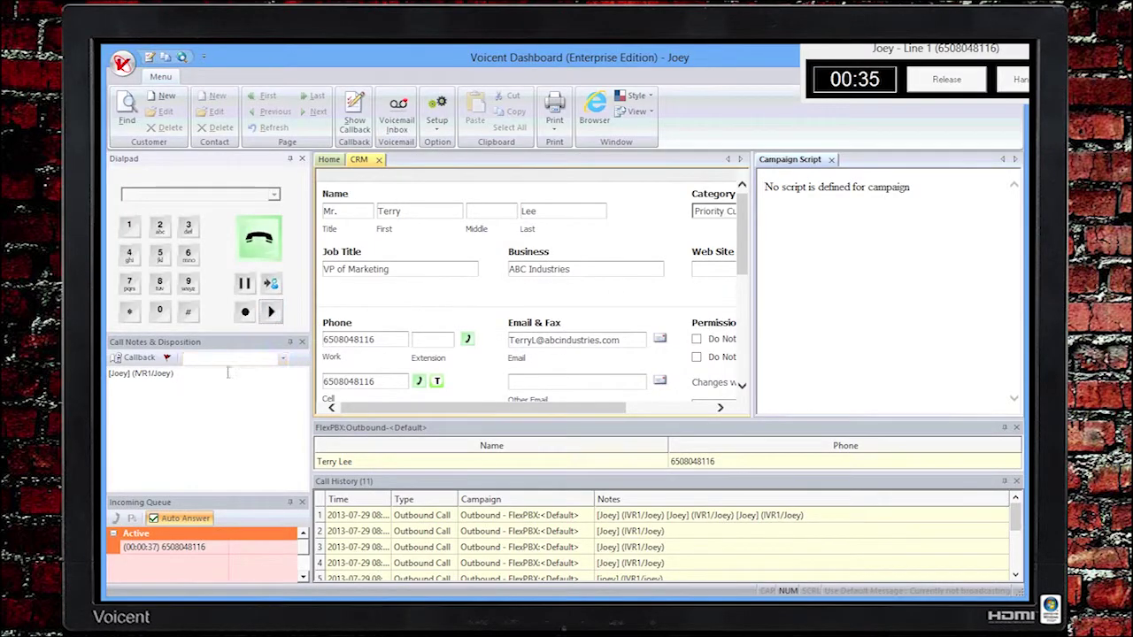
left_click(223, 383)
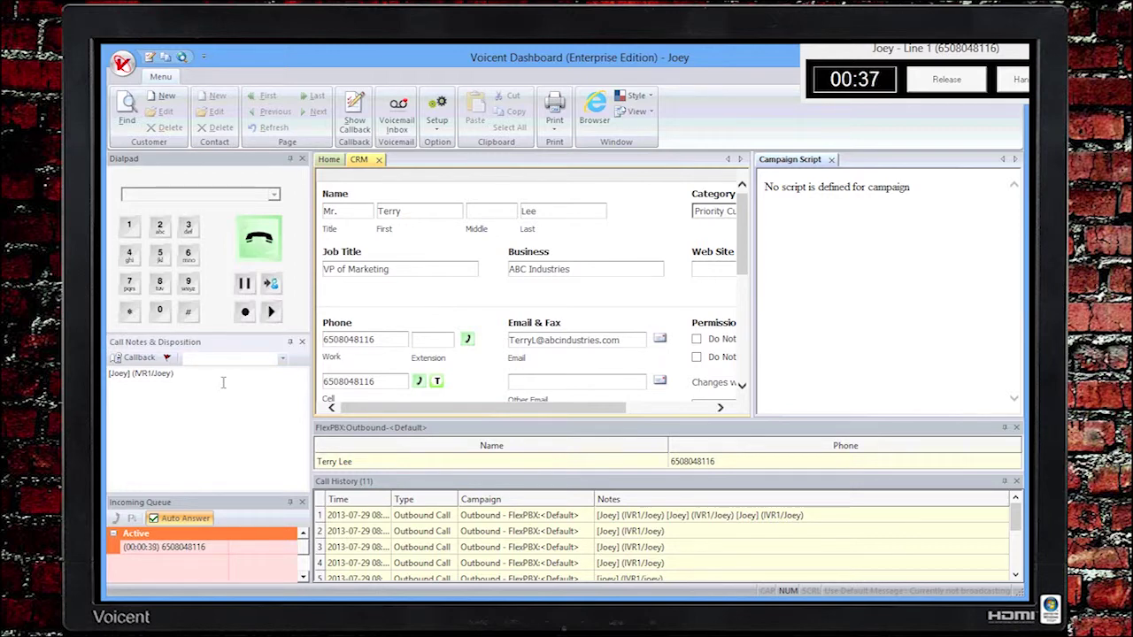
Write the call note 'this customer is happy' and set the disposition to Interested
type("this customer is happy")
left_click(281, 358)
left_click(255, 381)
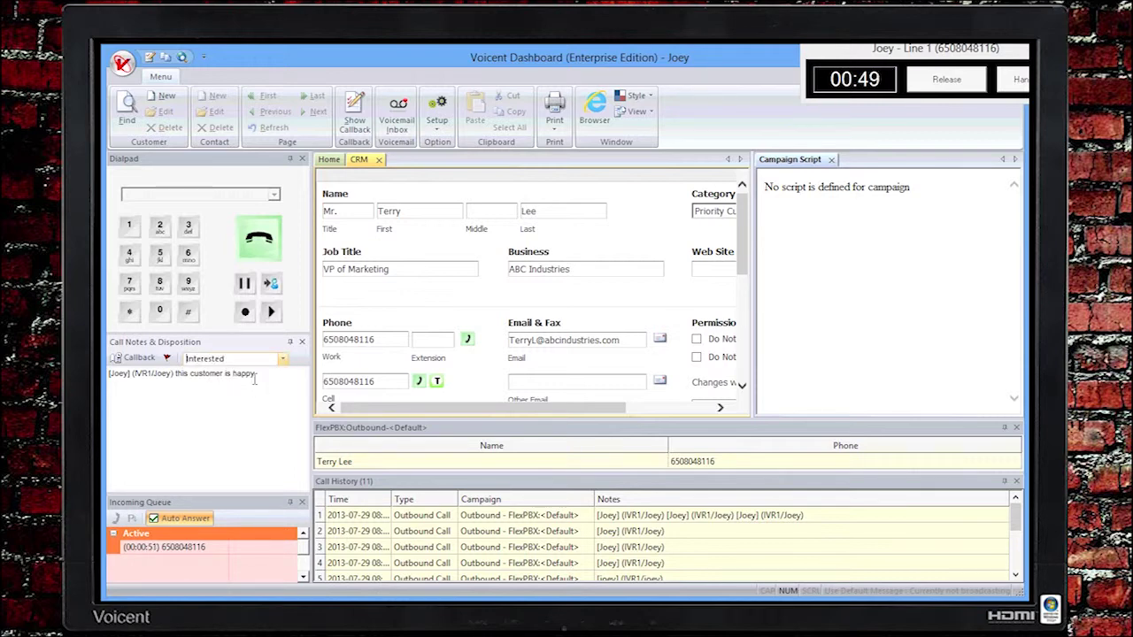
left_click(168, 358)
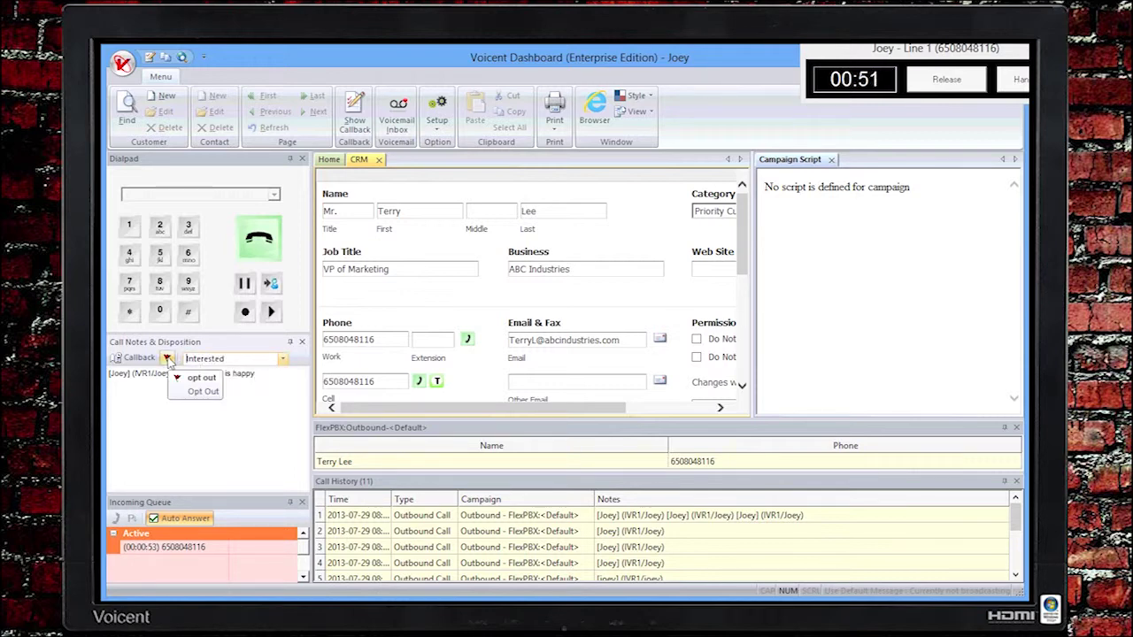
left_click(167, 359)
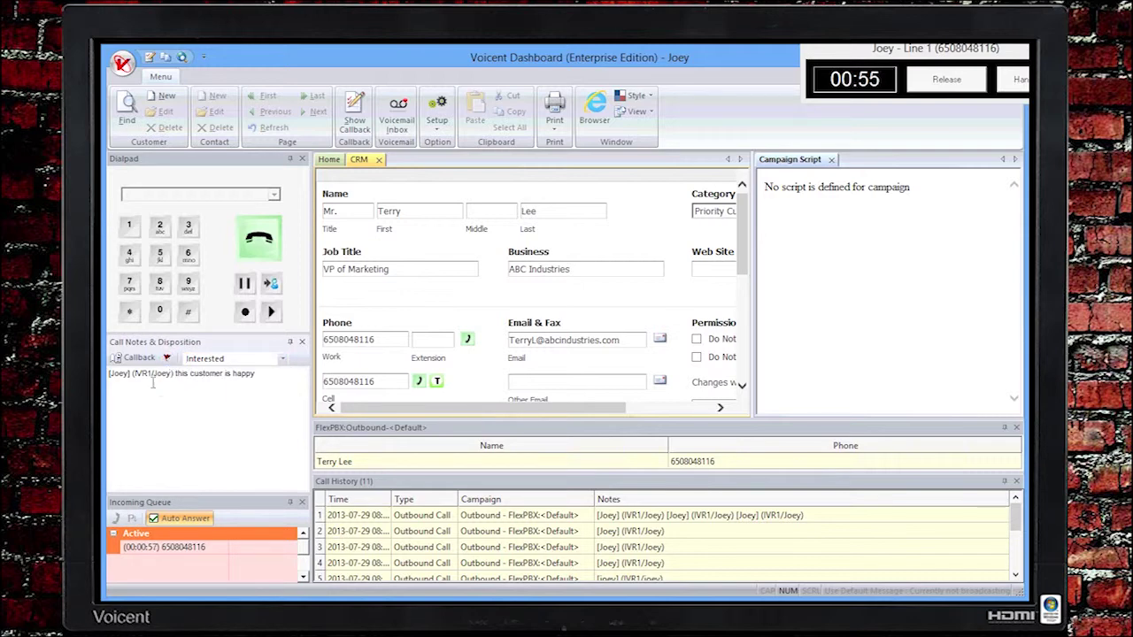
left_click(140, 359)
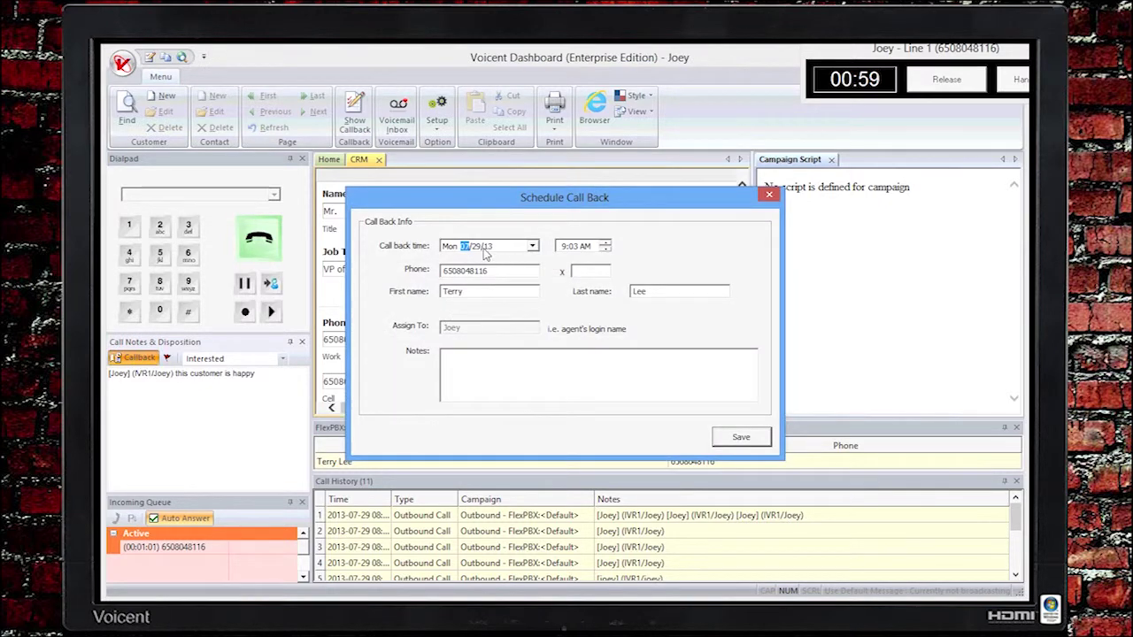
Schedule a callback for Aug 3, 2013 at 1:00 PM noting 'he wants to purchase at this date'
left_click(532, 248)
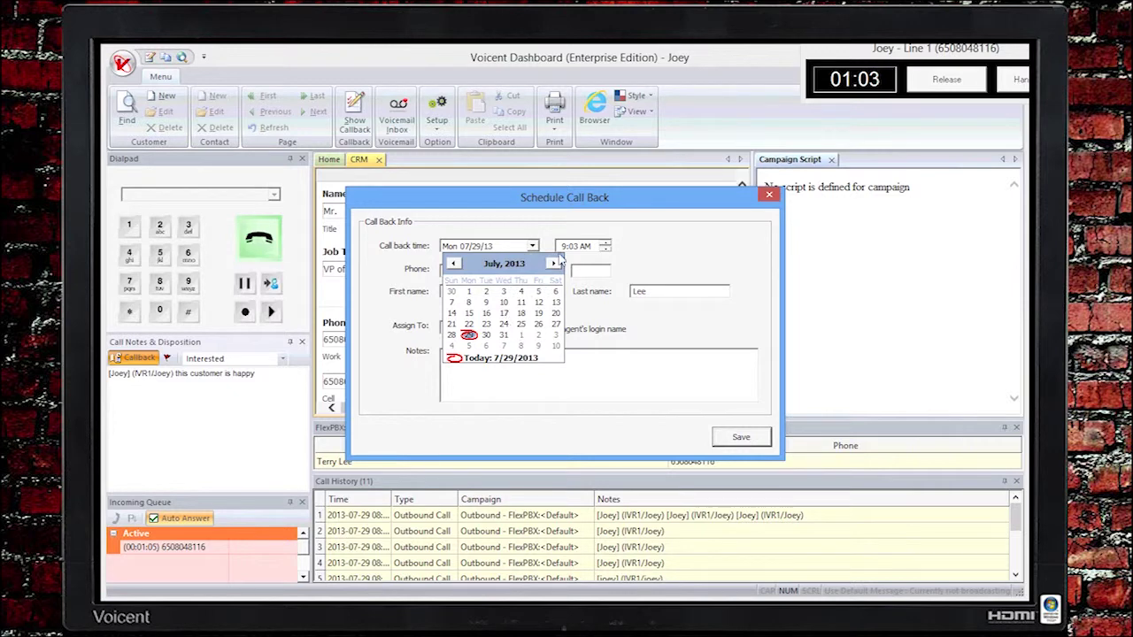
left_click(553, 263)
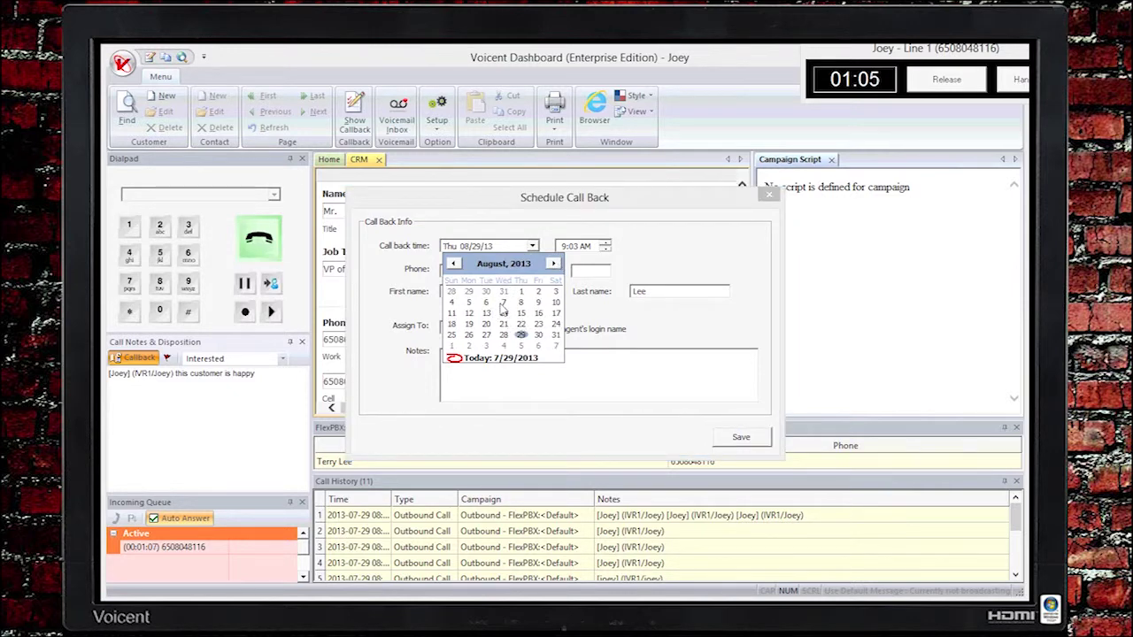
left_click(556, 292)
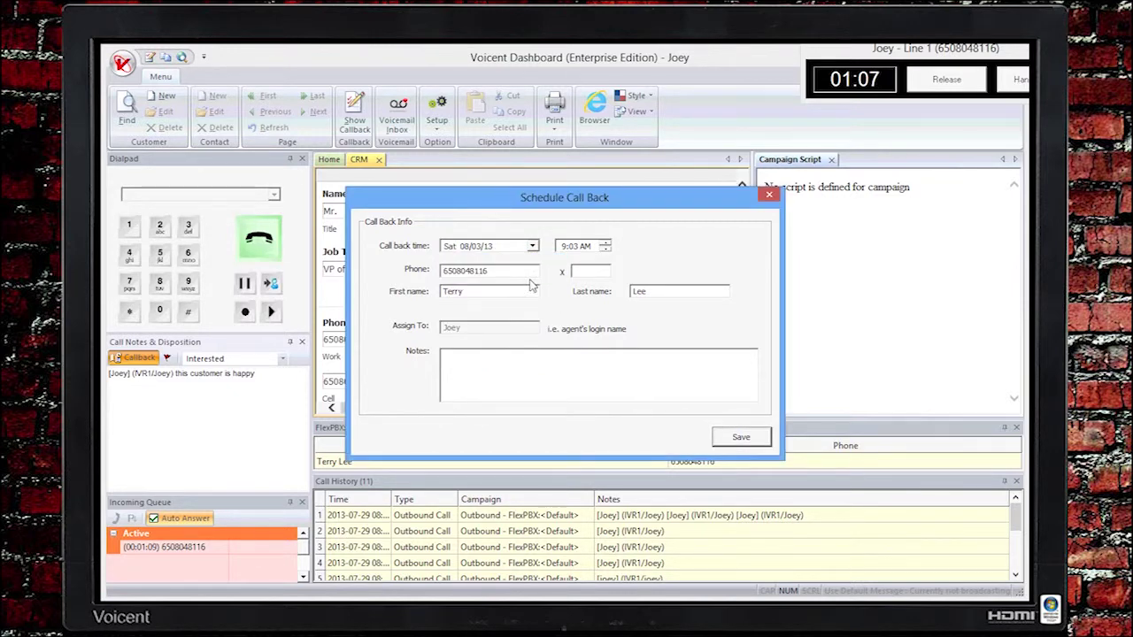
left_click(566, 247)
left_click(607, 243)
left_click(605, 253)
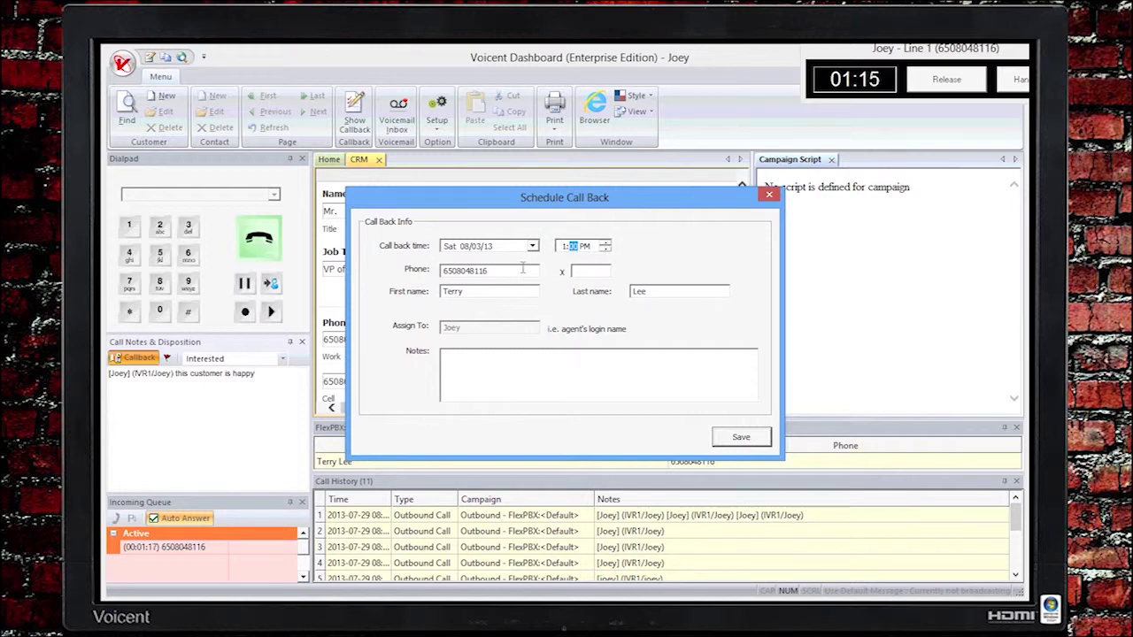
left_click(496, 375)
type("he wa")
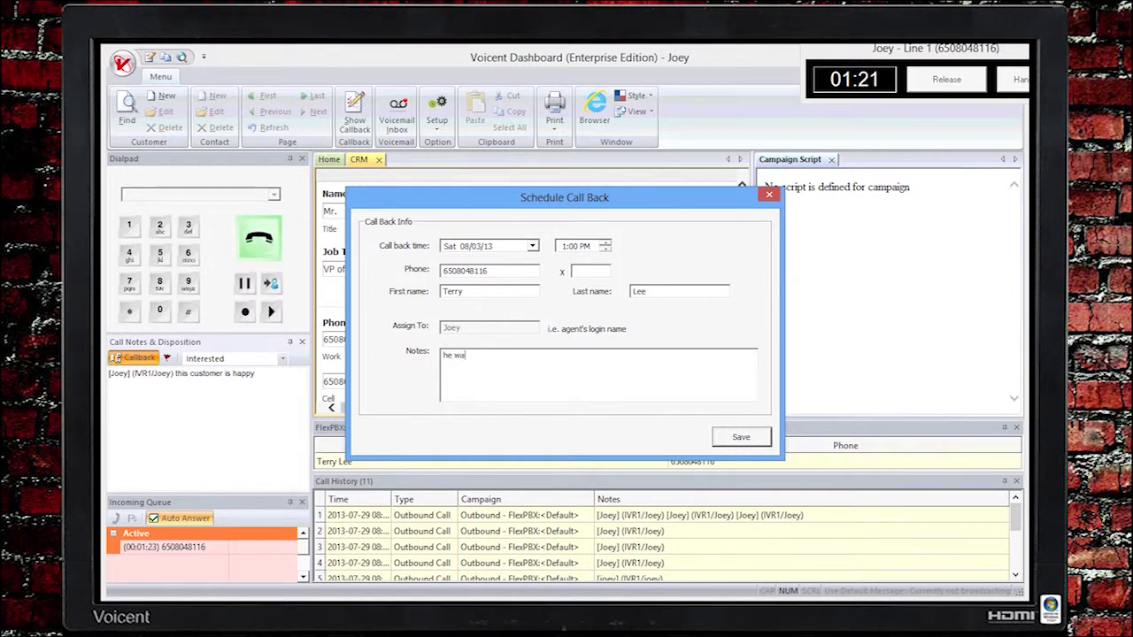
type("nts to purchase at this date")
left_click(737, 436)
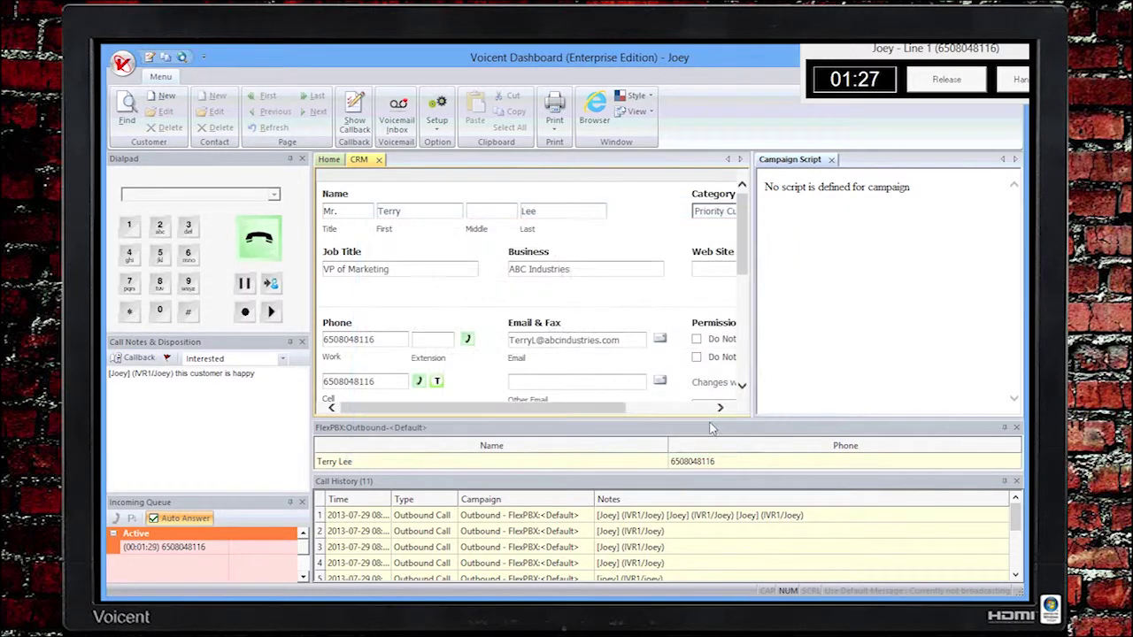
Hang up and release the call to return to the Home page
left_click(1020, 85)
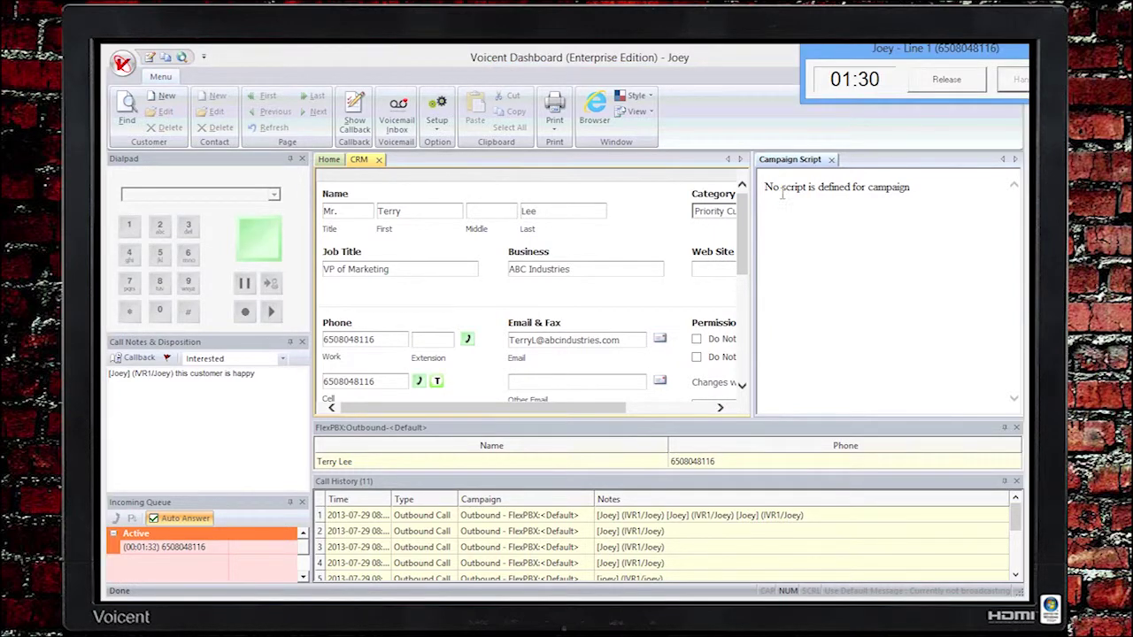
left_click(946, 80)
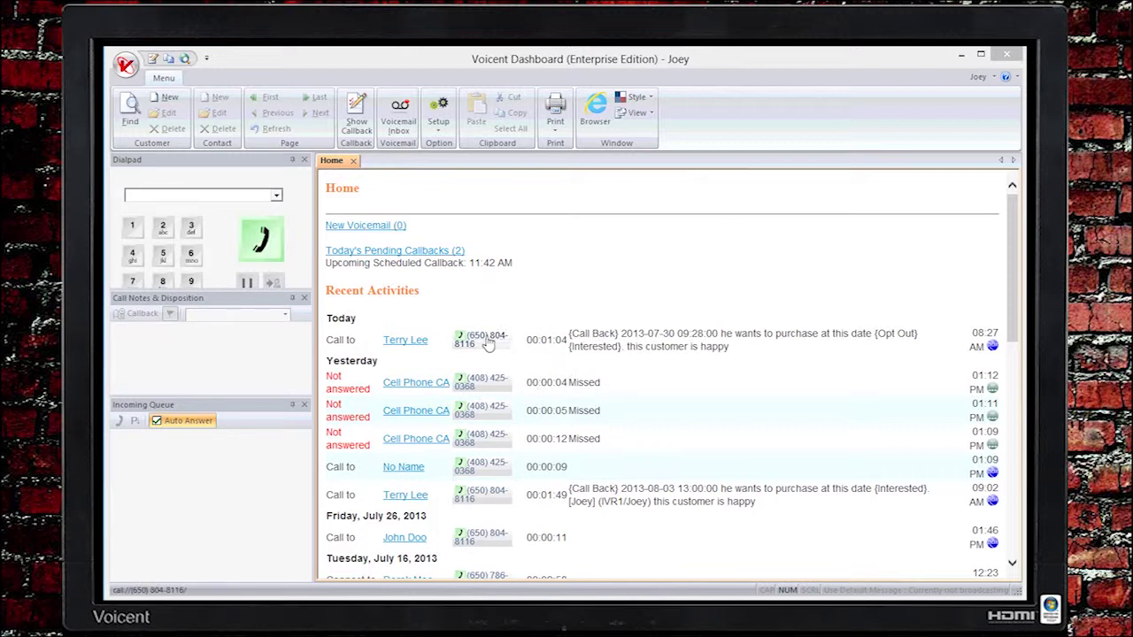
Open the contact's record, attempt its work number, and cancel at the Do Not Call warning
left_click(408, 342)
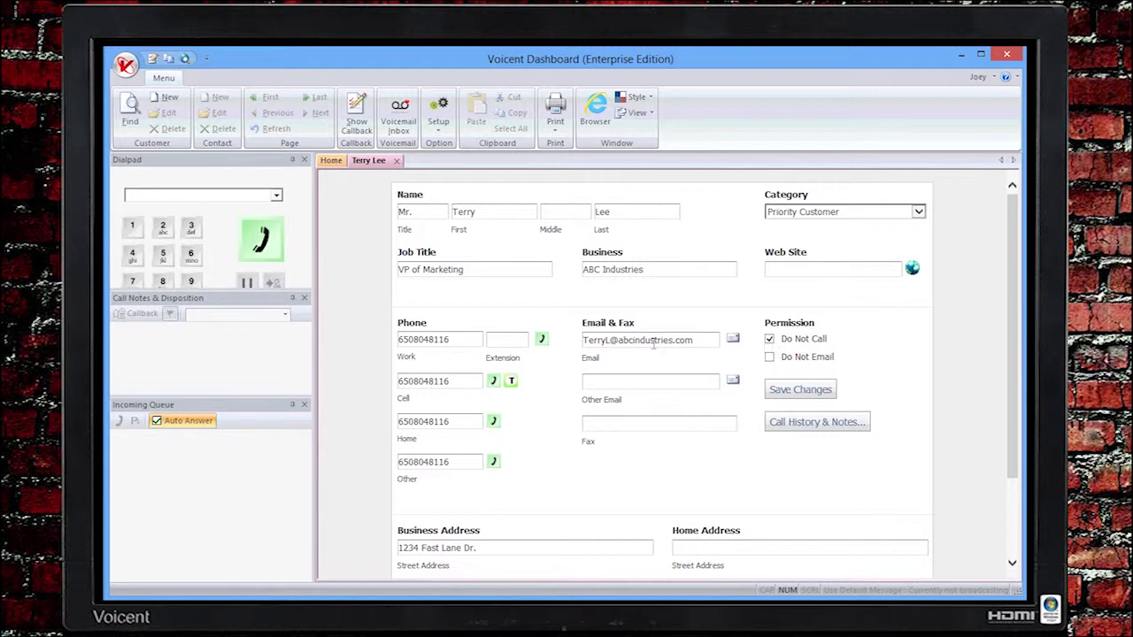
left_click(541, 340)
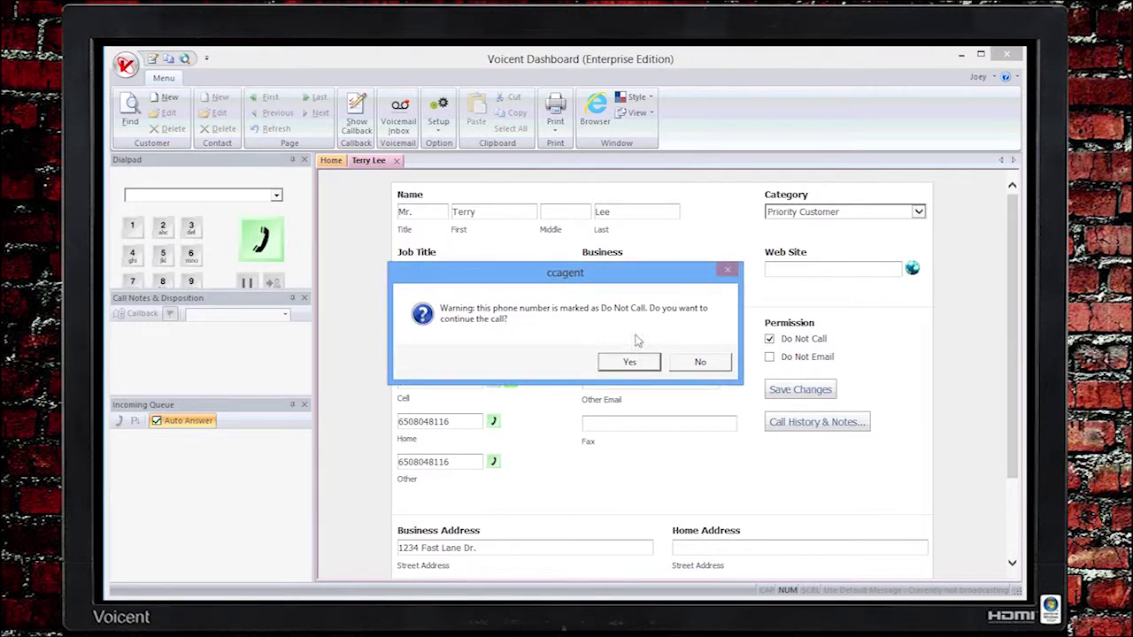
left_click(698, 363)
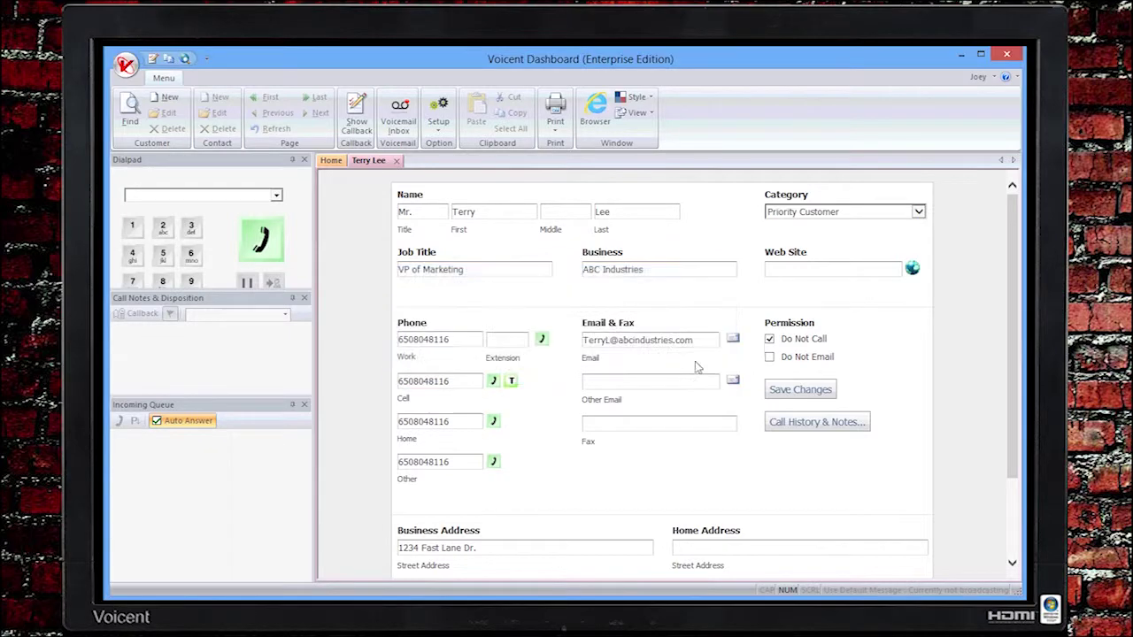